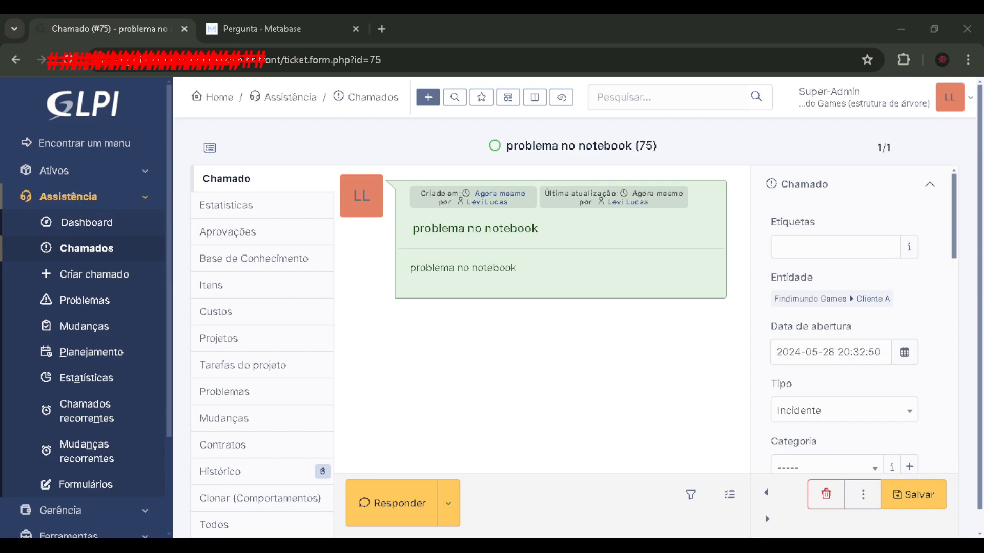
- Review the notebook ticket's description and its detail fields, including urgency, impact, priority and location
click(616, 388)
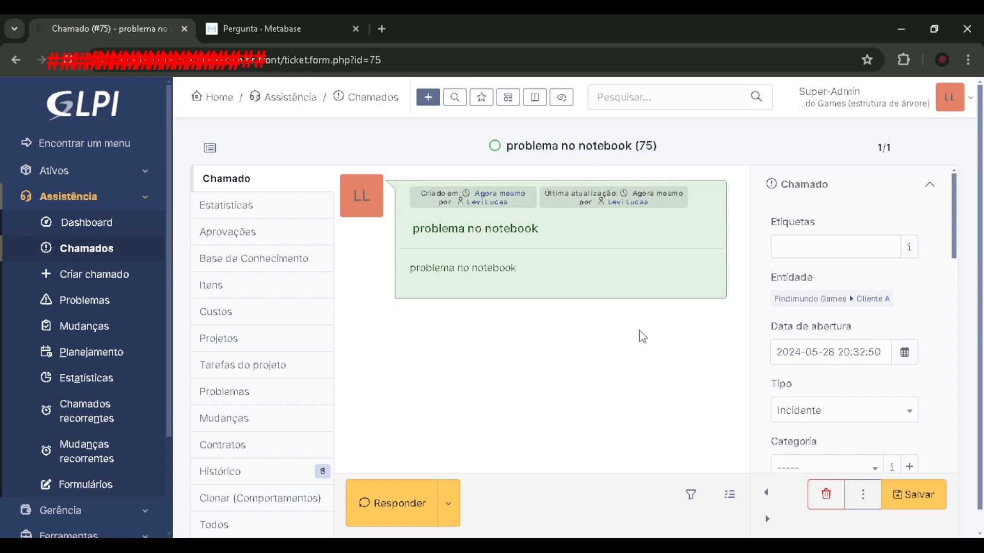
drag(440, 247, 560, 229)
click(560, 228)
scroll(600, 369, down, 1)
scroll(793, 348, down, 5)
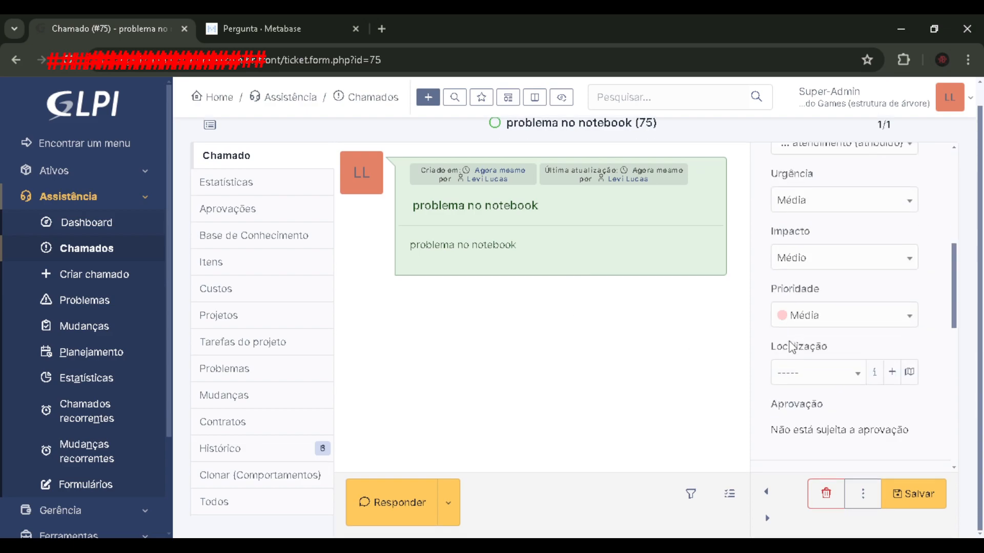
scroll(705, 380, up, 1)
scroll(808, 389, up, 3)
scroll(809, 390, up, 5)
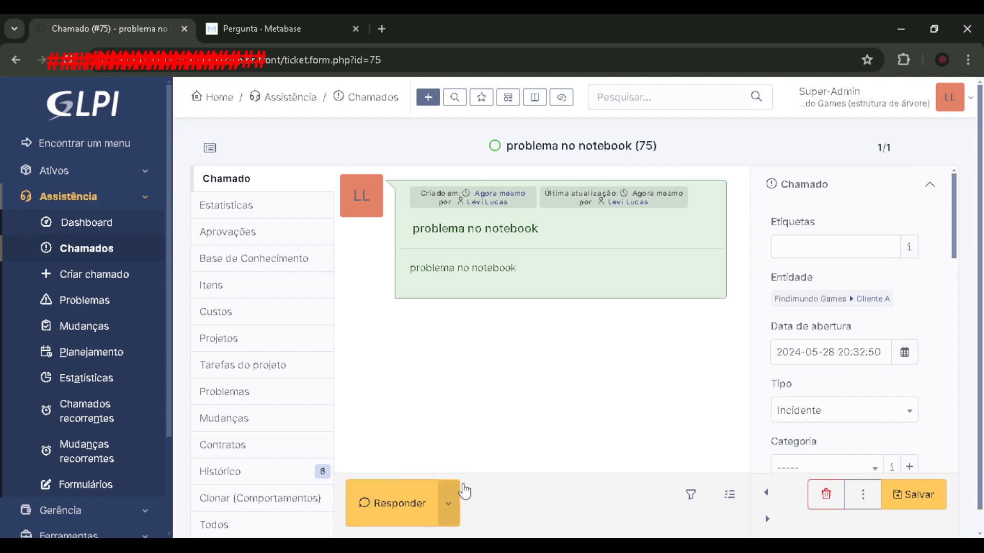
- Create a new task on the ticket with the description "Realizado troca de memoria ram e feito upgrade de HD para SSD"
click(449, 501)
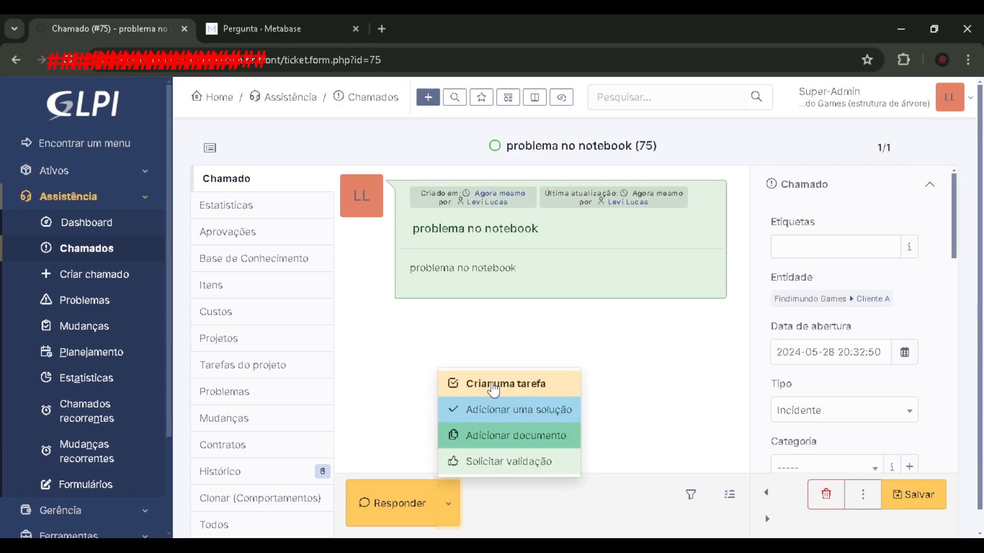
click(507, 377)
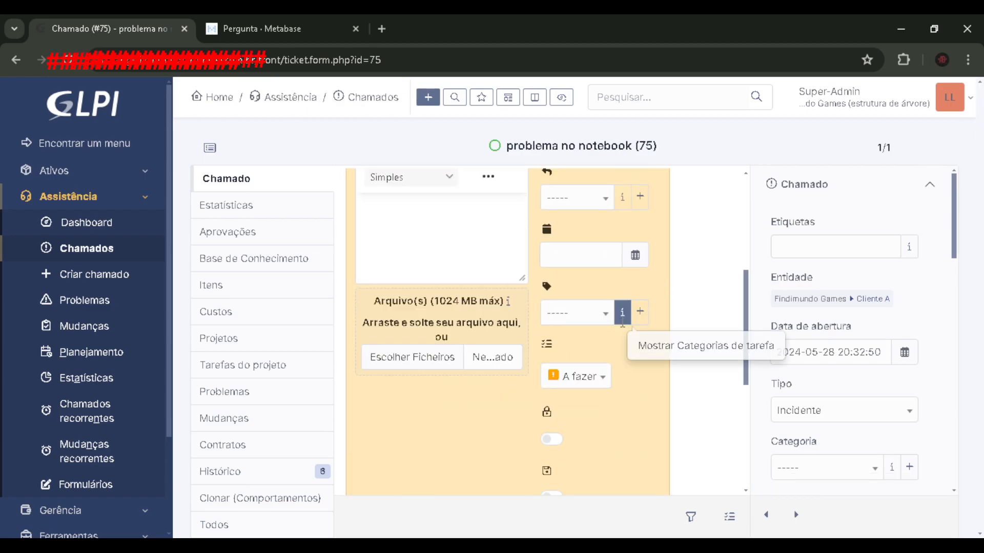
click(433, 309)
text(Realizado )
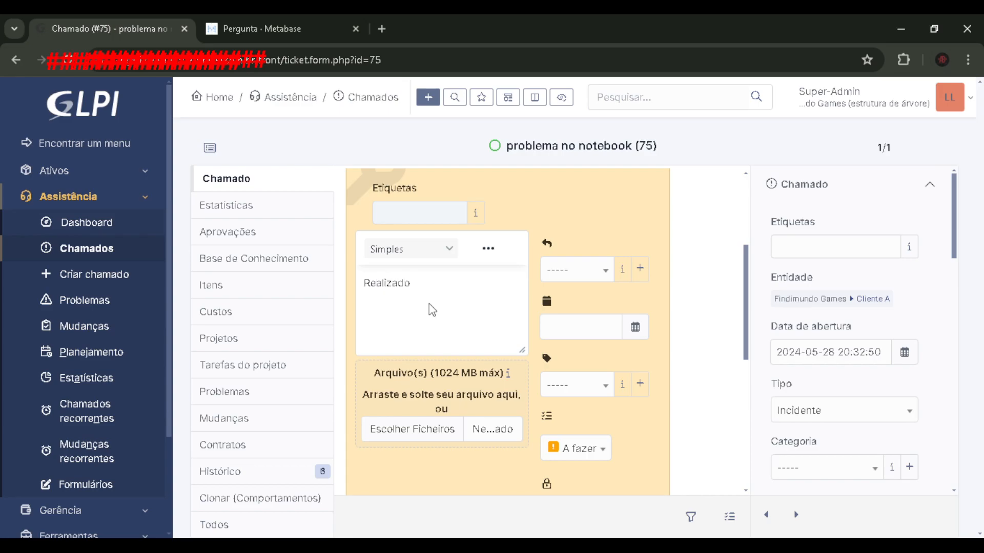
text(troca)
text(da memoria)
key(BackSpace)
key(BackSpace)
key(BackSpace)
key(BackSpace)
key(BackSpace)
key(BackSpace)
key(BackSpace)
key(BackSpace)
key(BackSpace)
key(BackSpace)
text(de memoria ram)
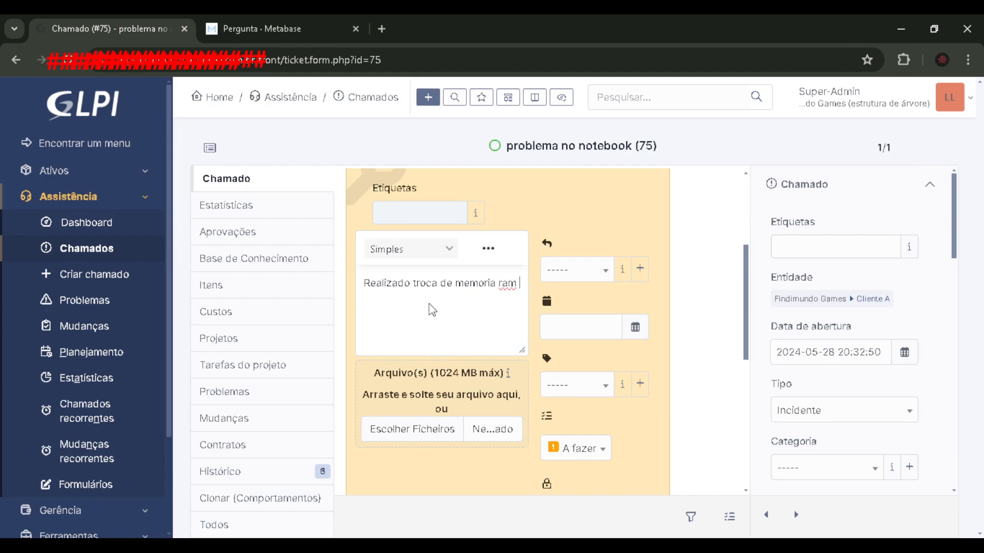
text( e feito upgrad)
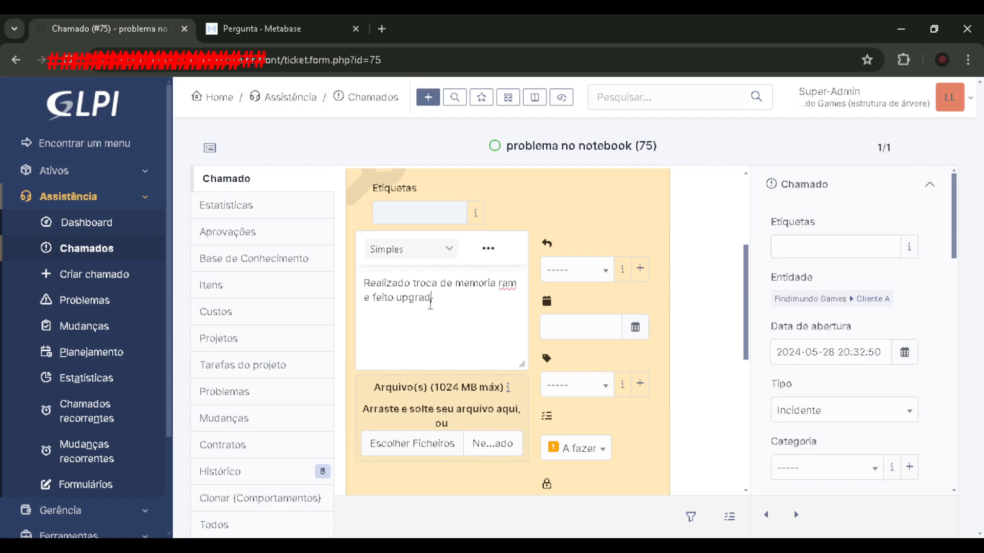
text(e de HD para SSD)
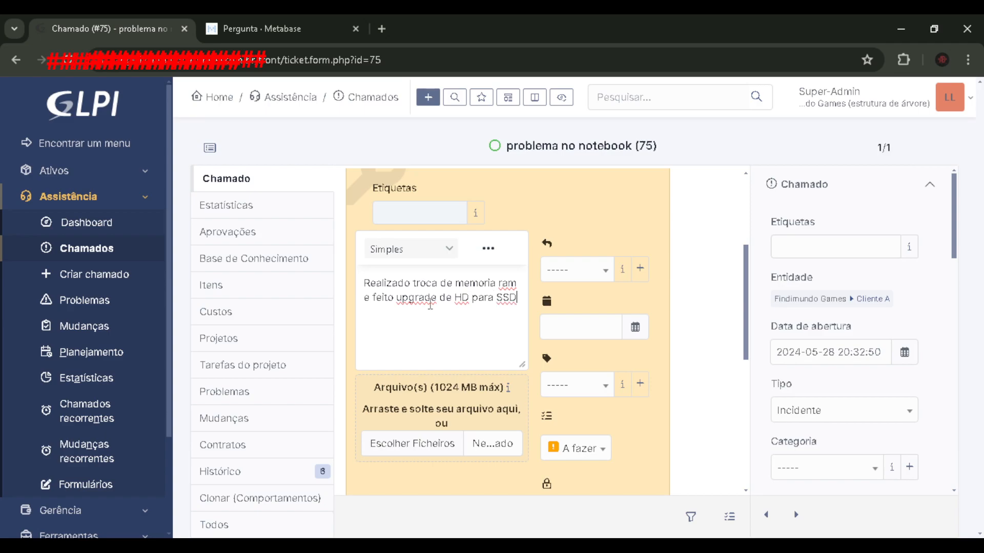
text(,)
- End the task description with the sign-off "At.te" in its own paragraph, without surplus blank lines or a trailing comma
key(Return)
key(Return)
key(Return)
key(Return)
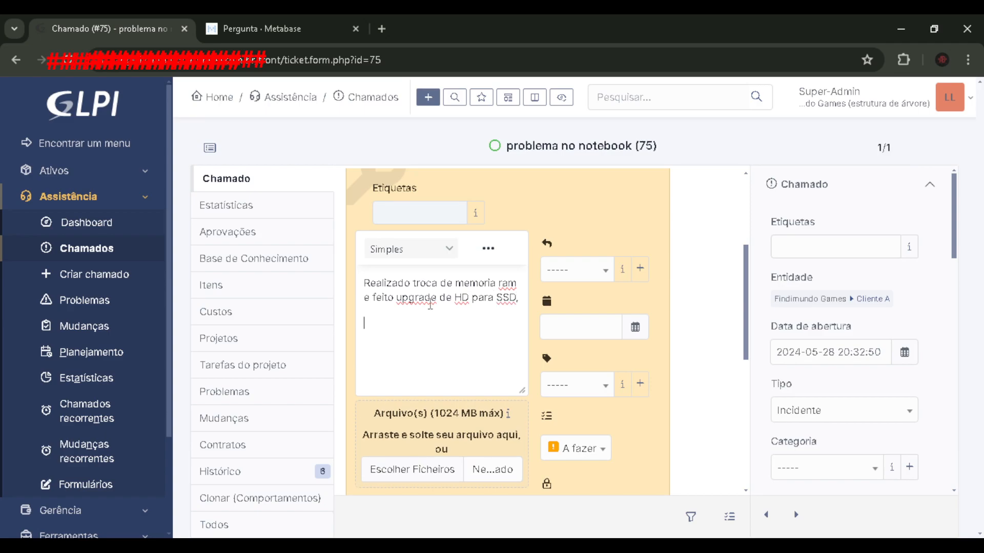
text(At.te)
click(414, 335)
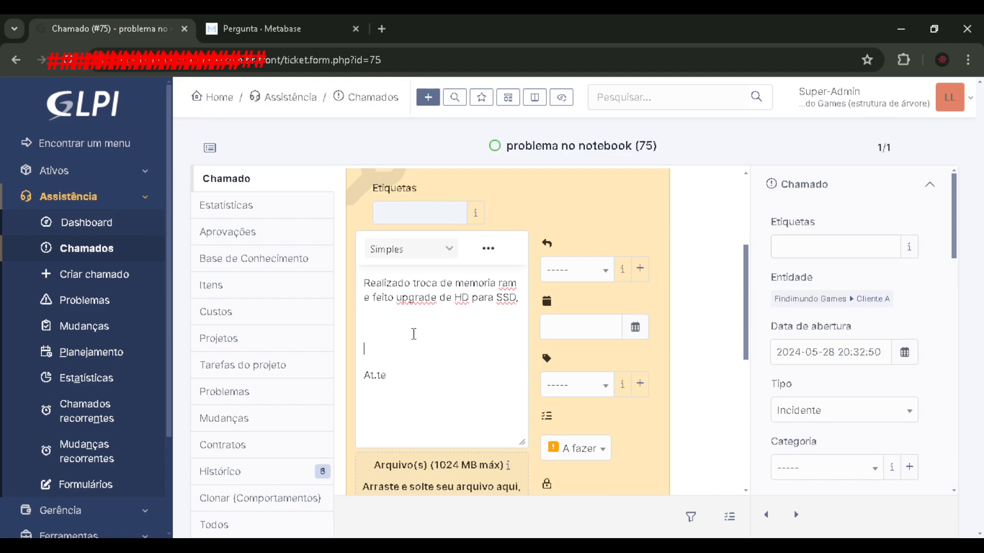
key(BackSpace)
key(BackSpace)
key(BackSpace)
key(BackSpace)
- Set the task's status to Feito and add the task to the ticket
scroll(583, 416, down, 2)
click(589, 379)
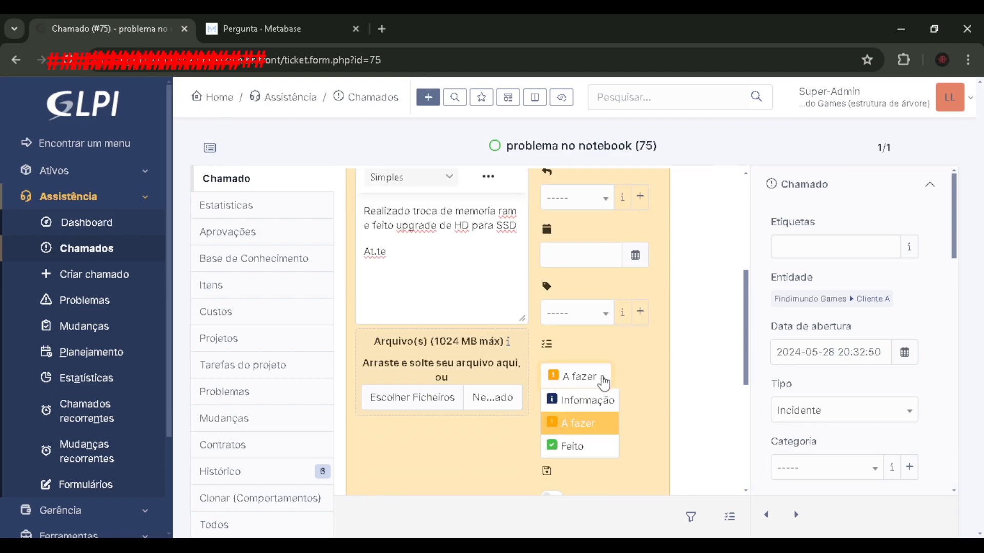
click(576, 450)
scroll(471, 354, down, 5)
scroll(472, 356, up, 5)
scroll(472, 357, down, 5)
scroll(472, 357, up, 6)
scroll(543, 316, down, 3)
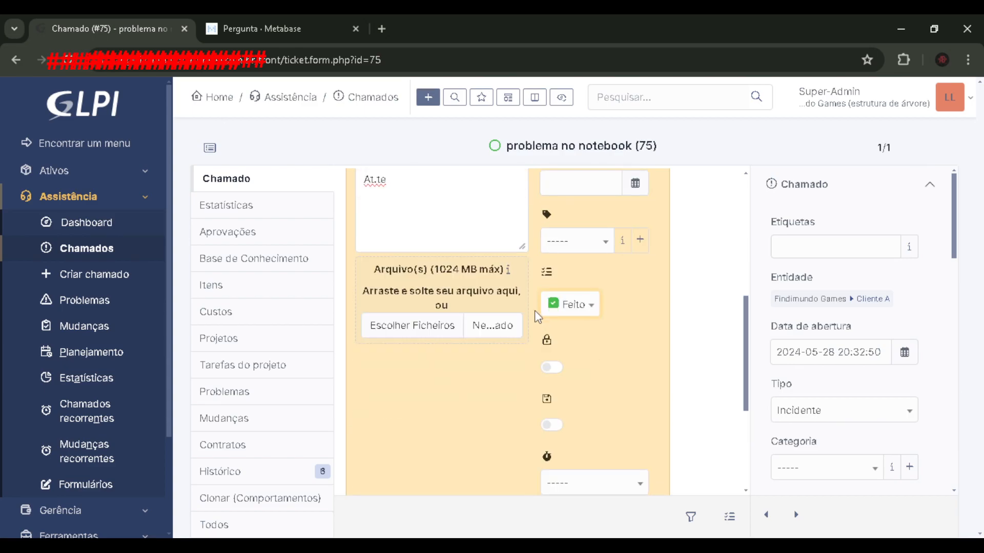
scroll(557, 368, up, 3)
scroll(557, 368, down, 7)
click(399, 456)
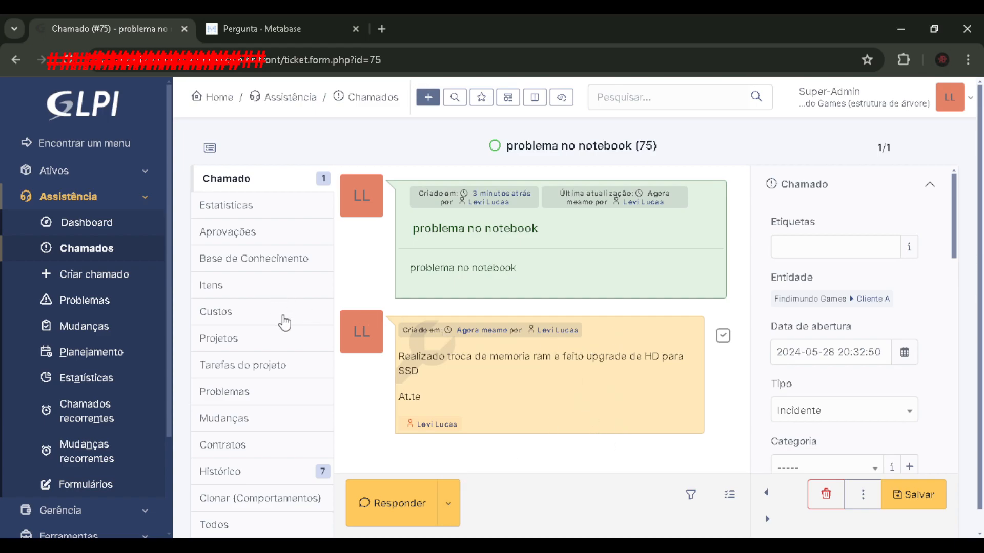
- Start a new cost entry for the ticket and name it "Memoria RAM 4GB"
click(281, 320)
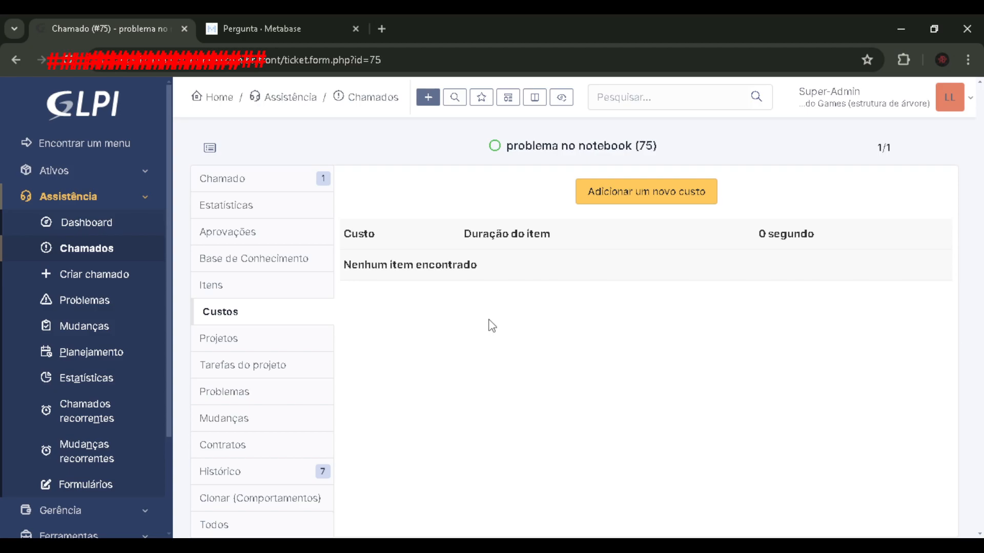
click(599, 198)
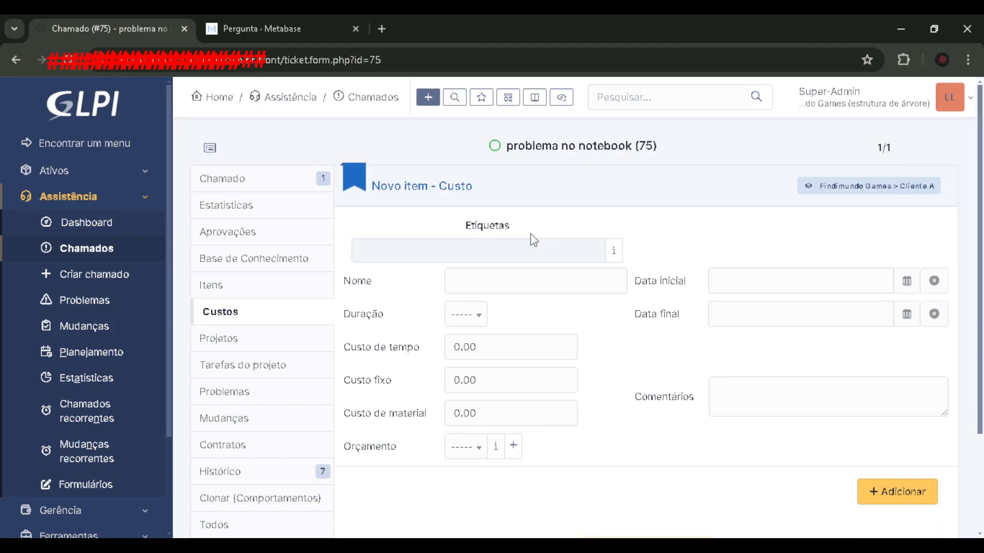
click(452, 285)
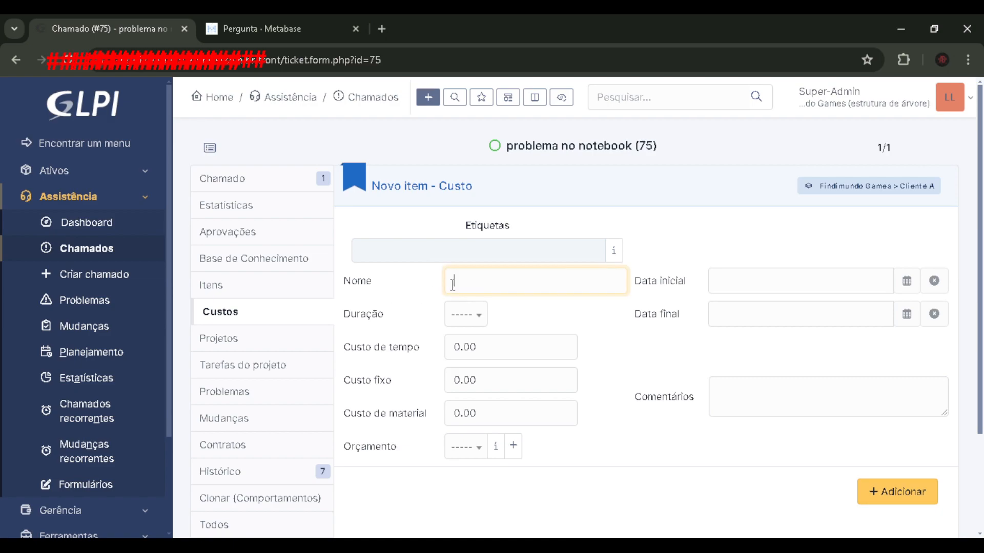
text(Memoria RAM 4GB)
- Set the material cost of the memory entry to 150 and add it to the ticket
drag(554, 283, 439, 287)
click(440, 287)
drag(505, 383, 392, 384)
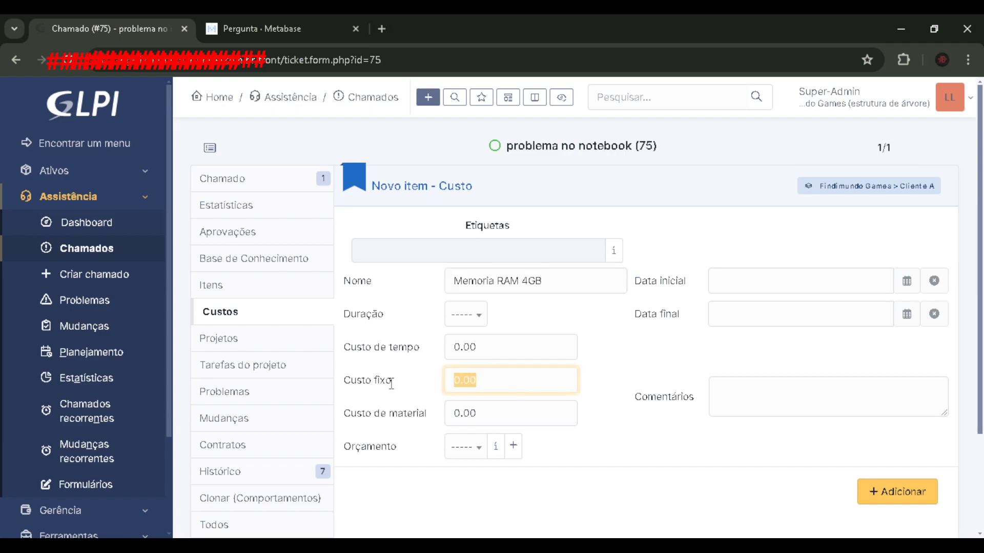
drag(485, 414, 415, 416)
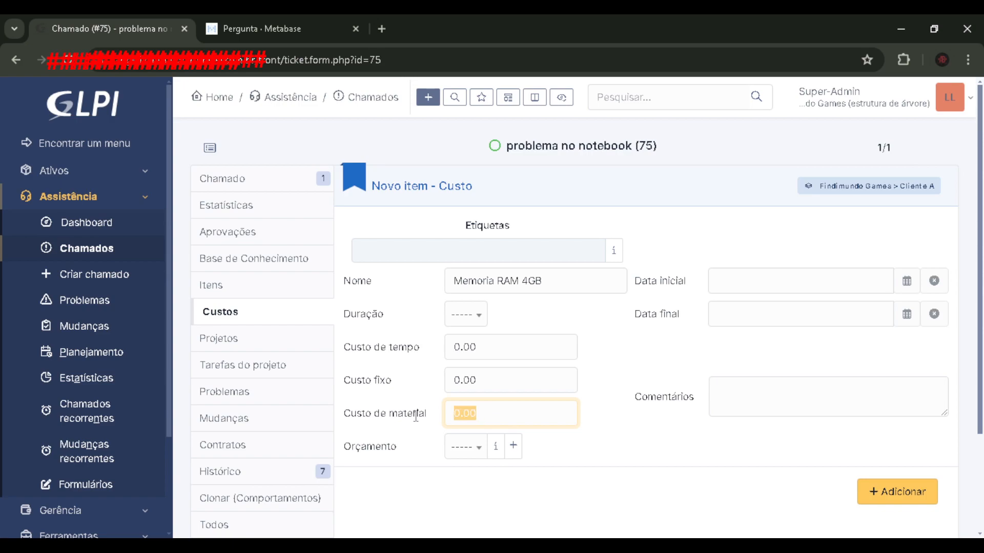
drag(498, 411, 388, 413)
text(150)
click(666, 301)
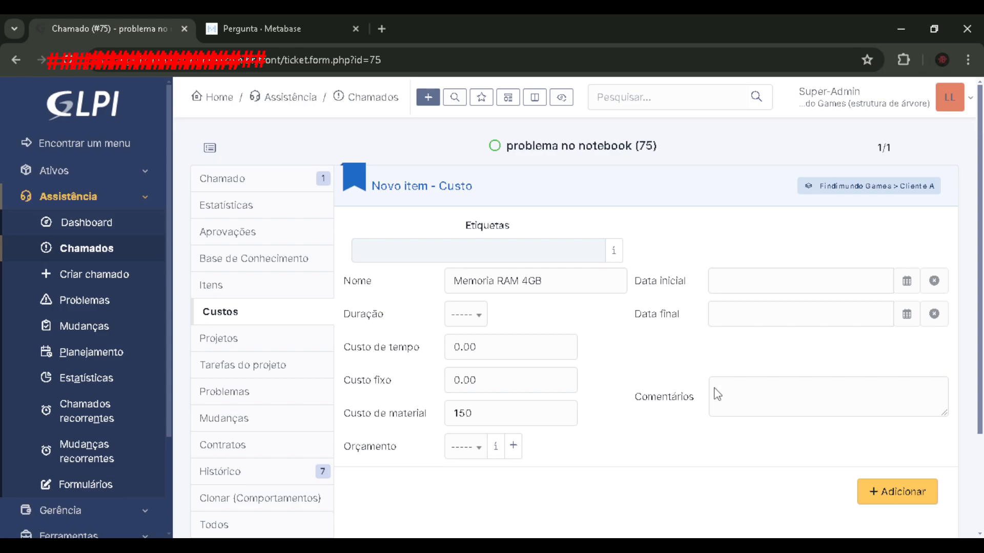
click(897, 492)
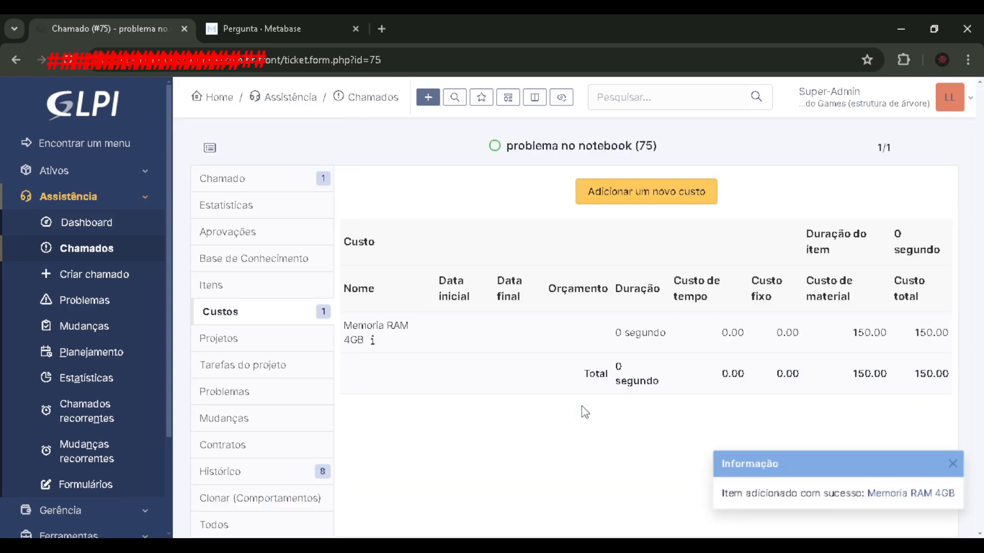
click(953, 464)
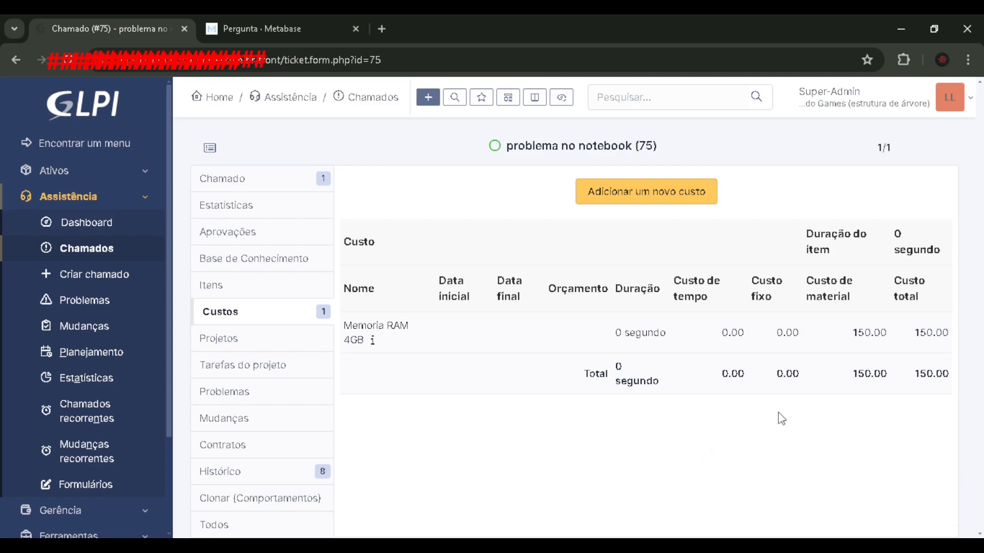
- Start another cost entry for the ticket and replace its prefilled name with "SSD 120GB"
click(623, 192)
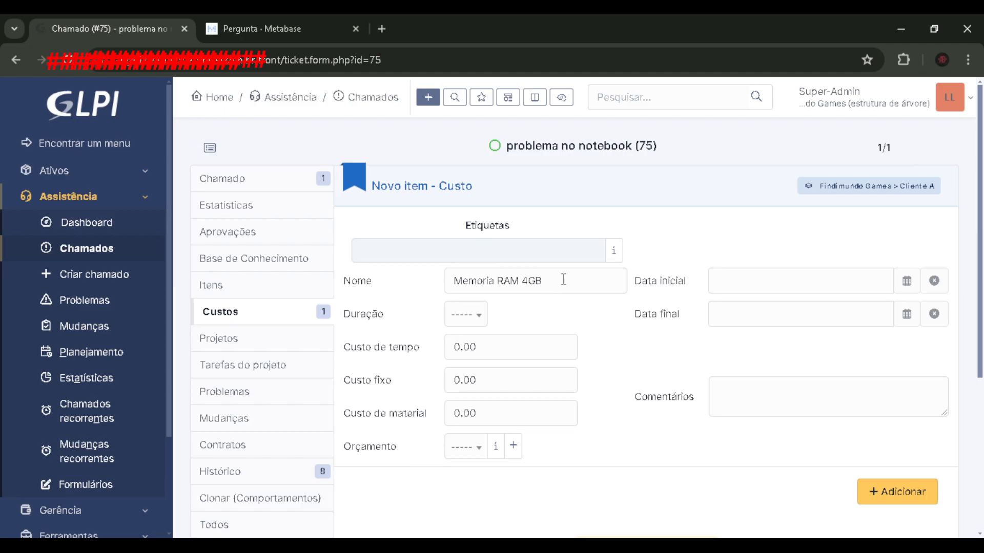
scroll(494, 310, down, 4)
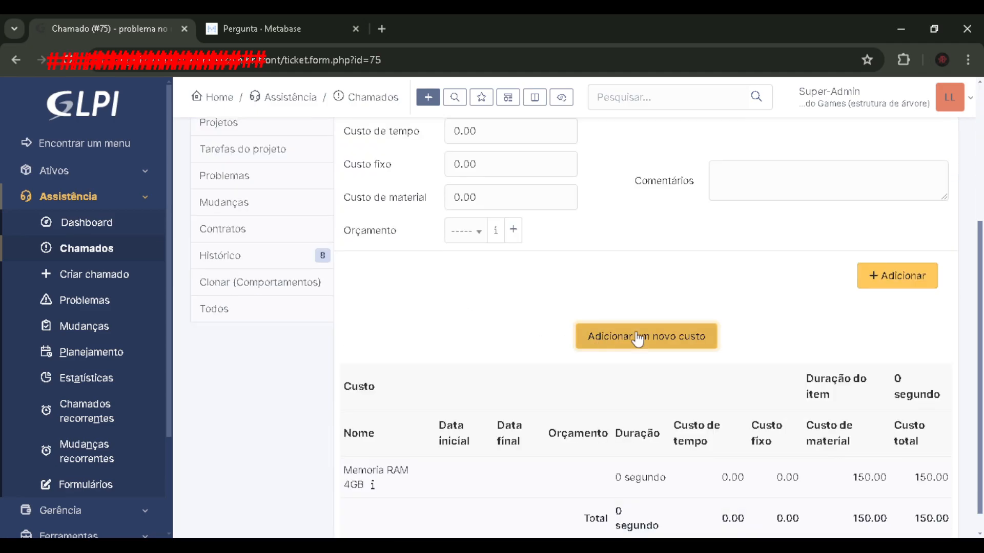
scroll(528, 358, up, 4)
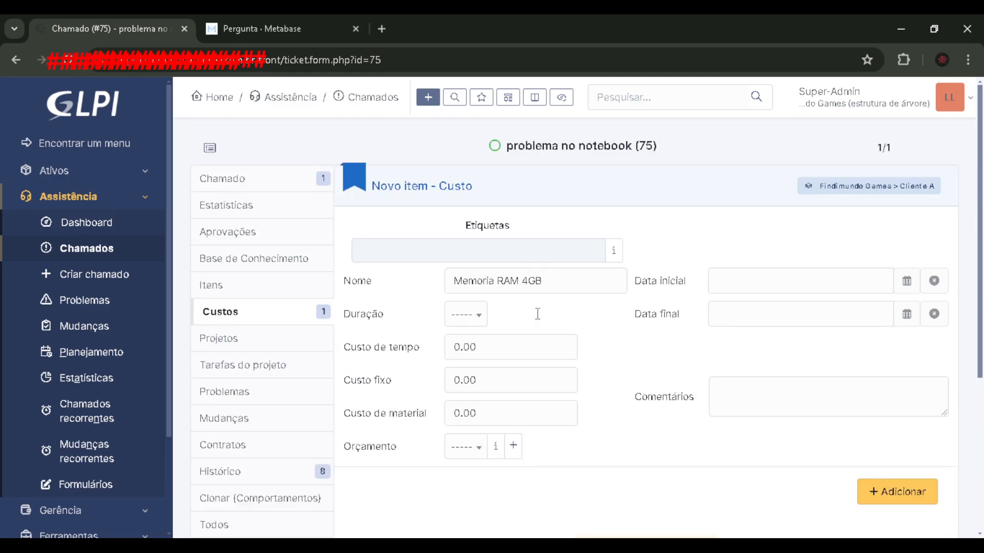
scroll(545, 288, down, 4)
scroll(533, 276, up, 4)
drag(555, 255, 286, 253)
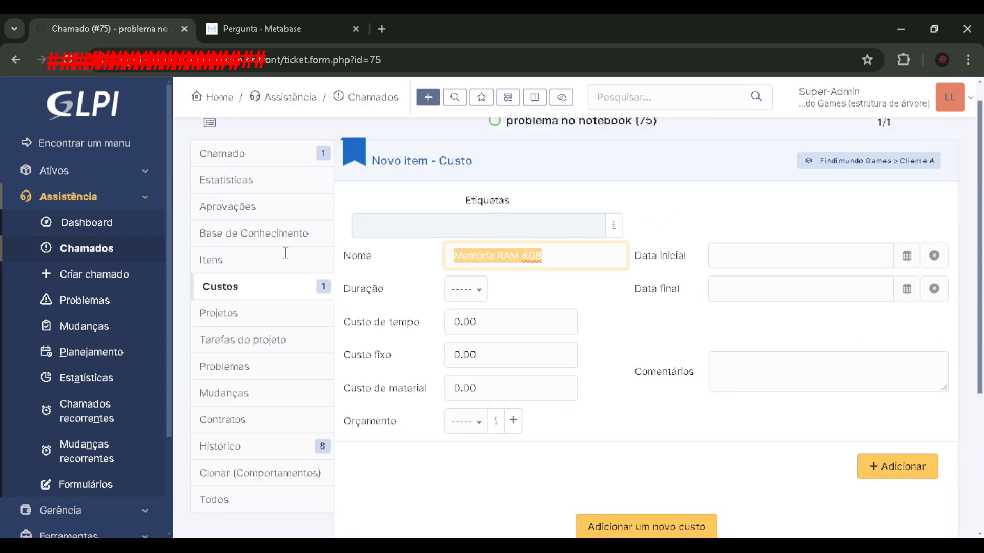
key(BackSpace)
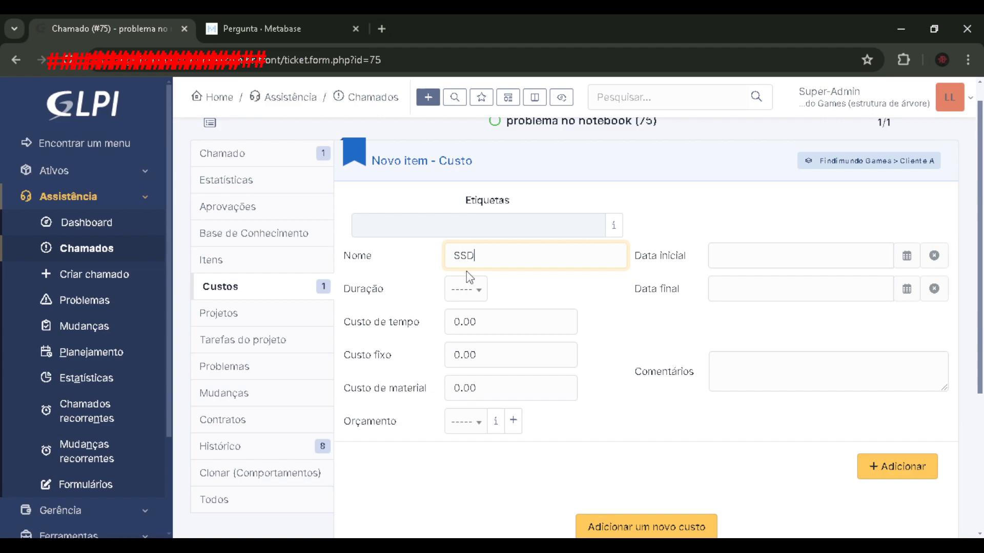
text(SSD 120GB)
- Set the SSD entry's material cost to 140 and extend its name to "Upgrade SSD 120GB"
double_click(474, 387)
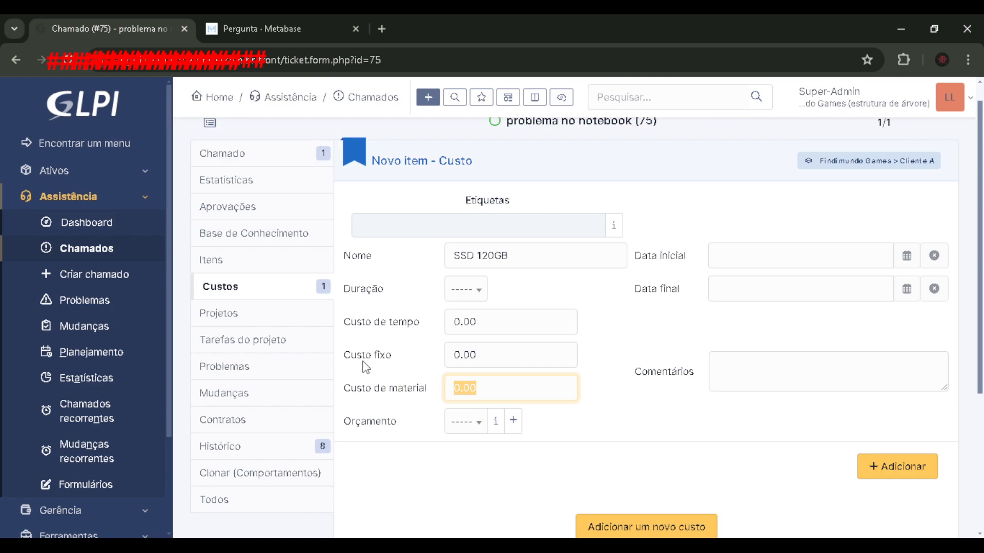
text(150)
drag(503, 393, 428, 398)
drag(486, 390, 435, 394)
text(140)
click(385, 383)
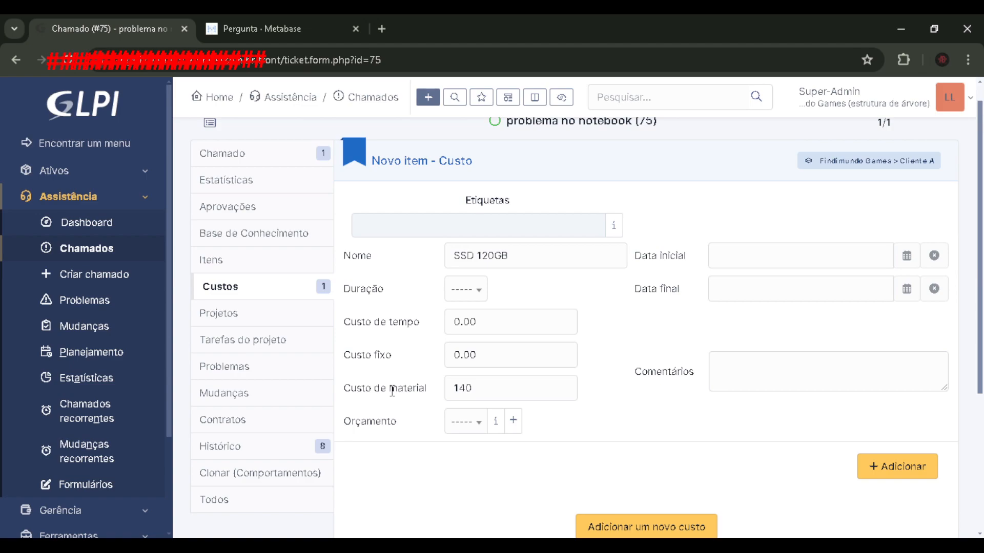
click(452, 256)
text(Upgrade)
click(390, 317)
drag(497, 324, 415, 324)
click(420, 336)
drag(489, 322, 423, 323)
click(407, 322)
drag(480, 391, 388, 393)
click(388, 393)
- Set the SSD upgrade's time cost to 100 and add the cost entry to the ticket
drag(499, 321, 395, 298)
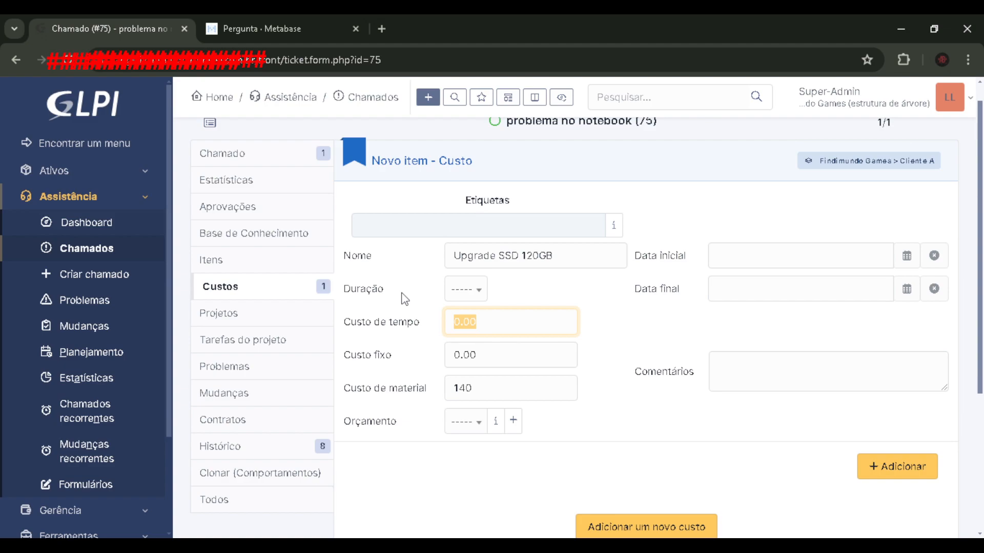
text(100)
click(405, 299)
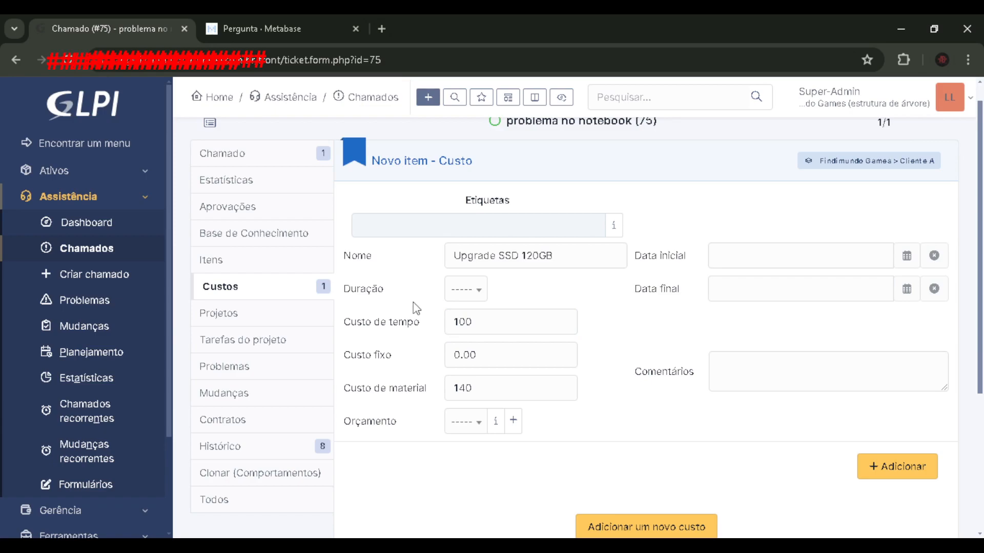
double_click(478, 321)
key(BackSpace)
click(494, 351)
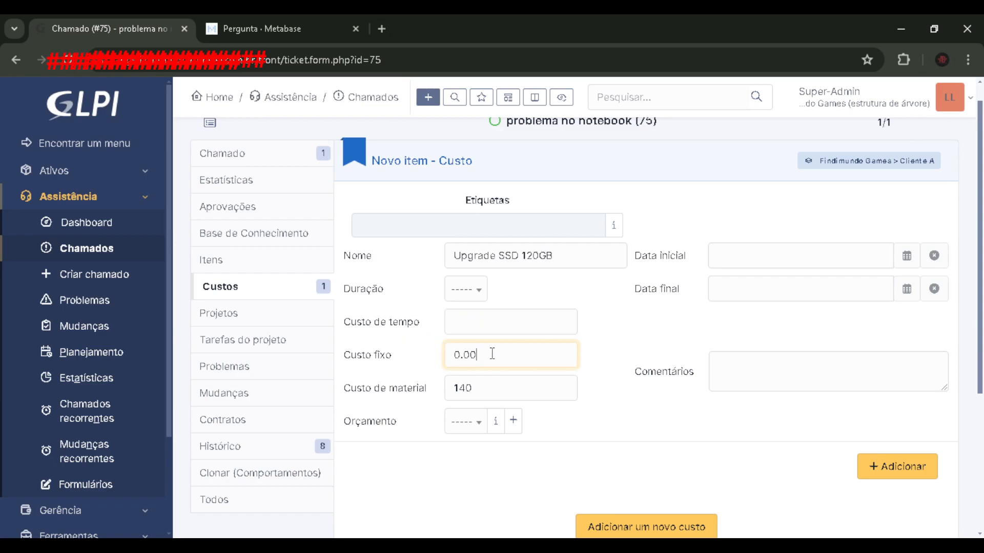
double_click(502, 355)
click(464, 320)
text(100)
click(433, 324)
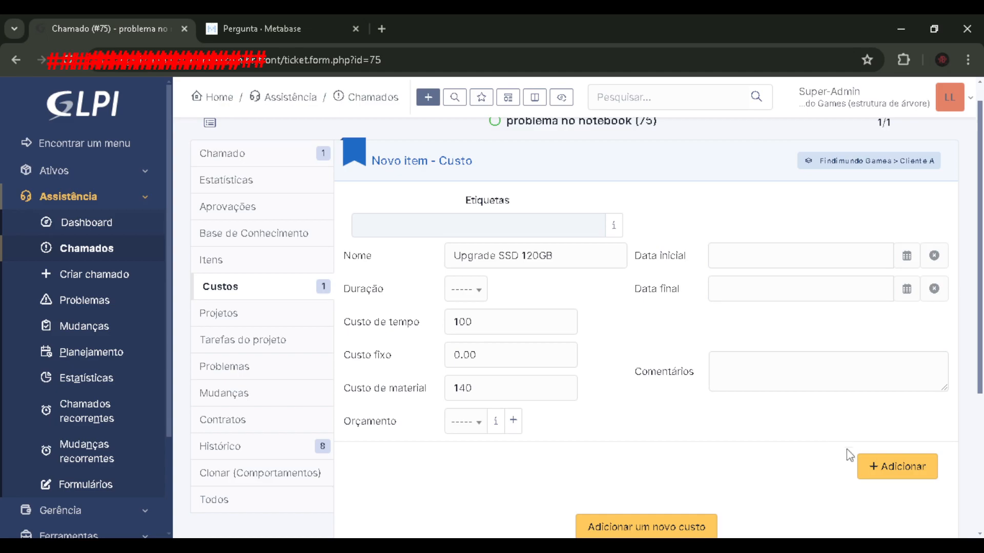
click(876, 465)
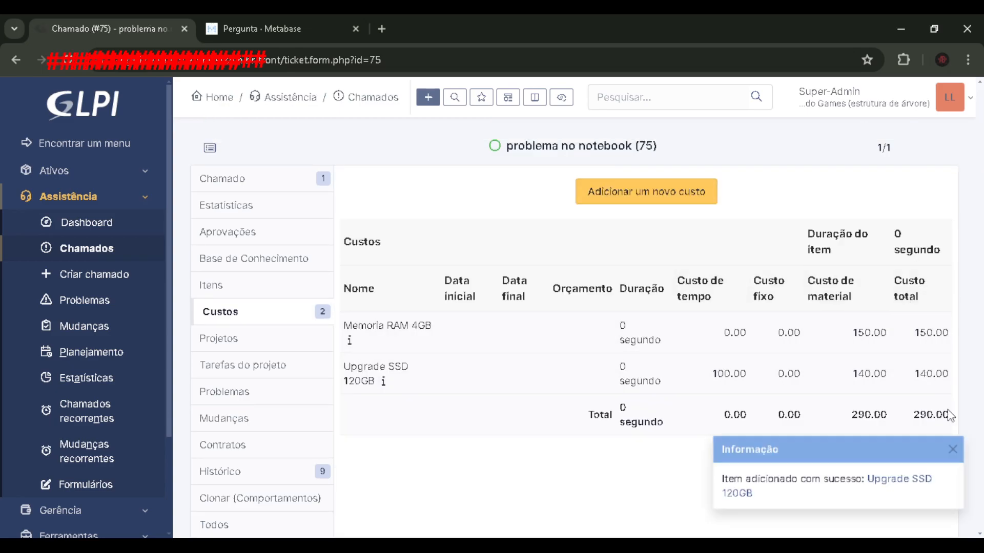
click(952, 451)
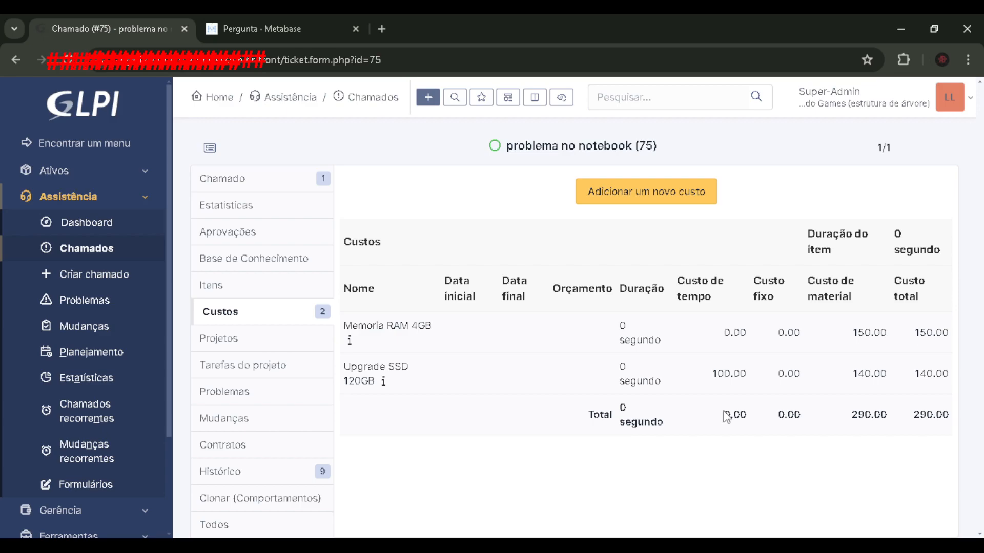
- Add a solution with the text "sefsefsef..." to the notebook problem ticket
click(276, 187)
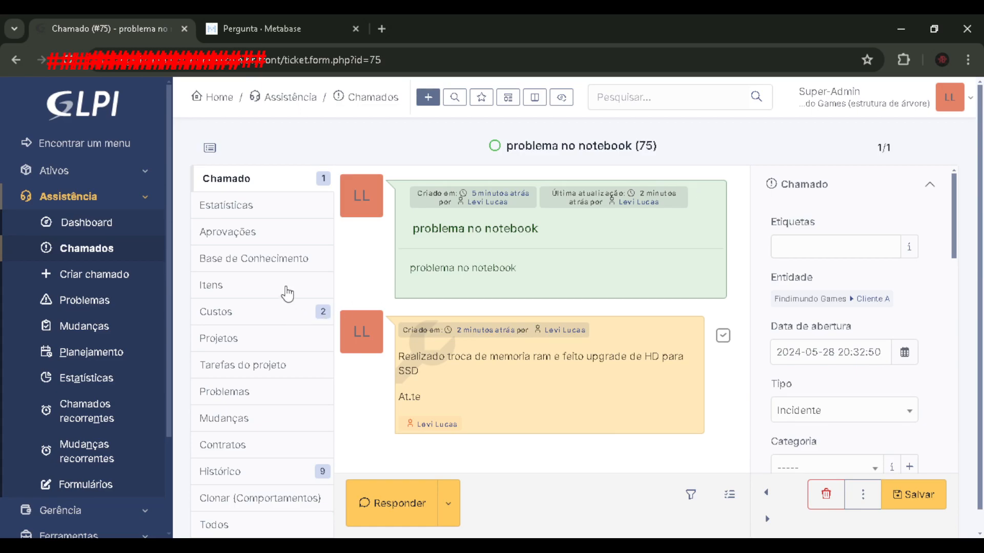
click(279, 311)
click(271, 179)
scroll(538, 381, down, 1)
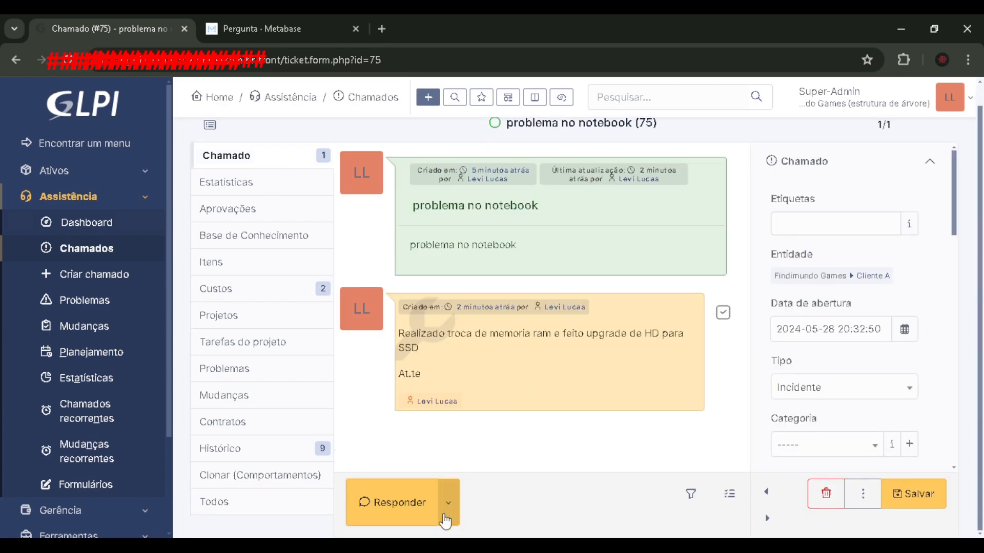
click(446, 503)
click(517, 407)
click(469, 257)
text(sefsefsef...)
click(404, 458)
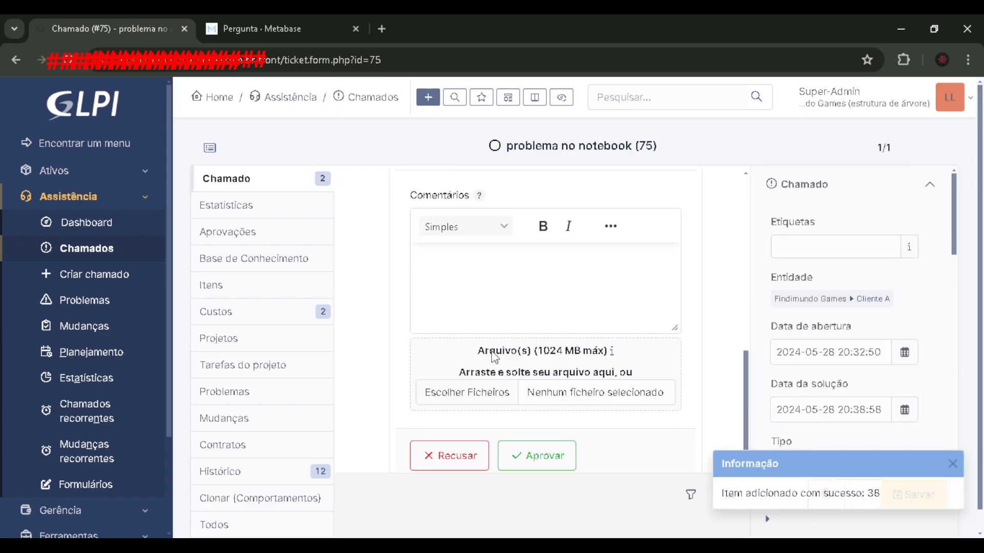
- Approve the proposed solution to close the ticket, leaving the approval comment empty
scroll(563, 363, down, 5)
click(547, 433)
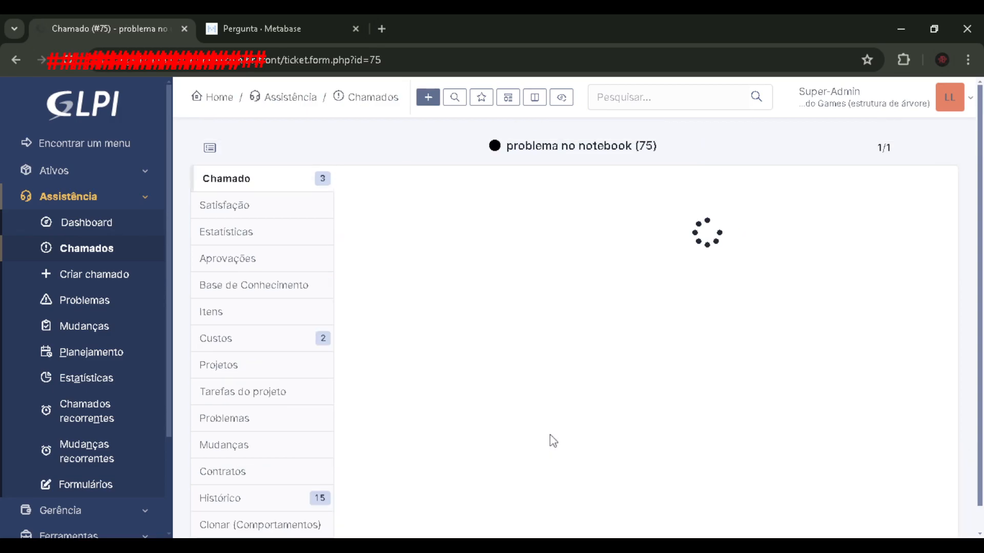
scroll(419, 332, up, 3)
scroll(420, 332, down, 3)
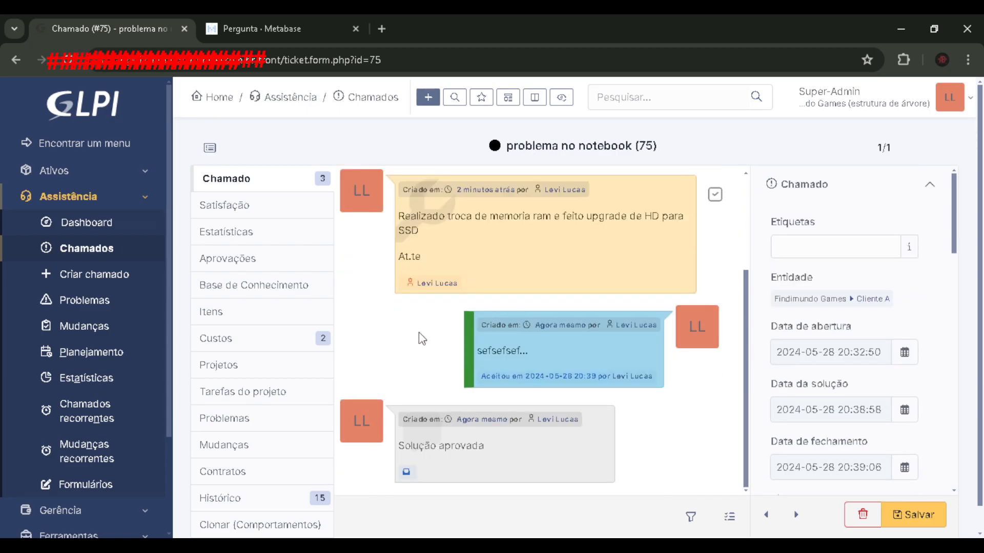
- Check the amounts payable per client in the Metabase report, then review the notebook ticket's cost entries back in GLPI
click(290, 18)
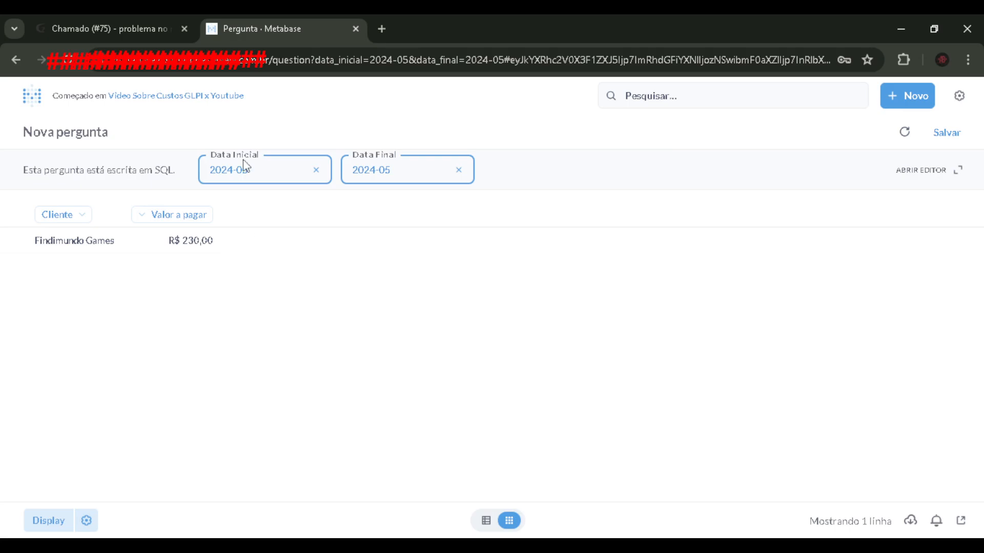
click(102, 29)
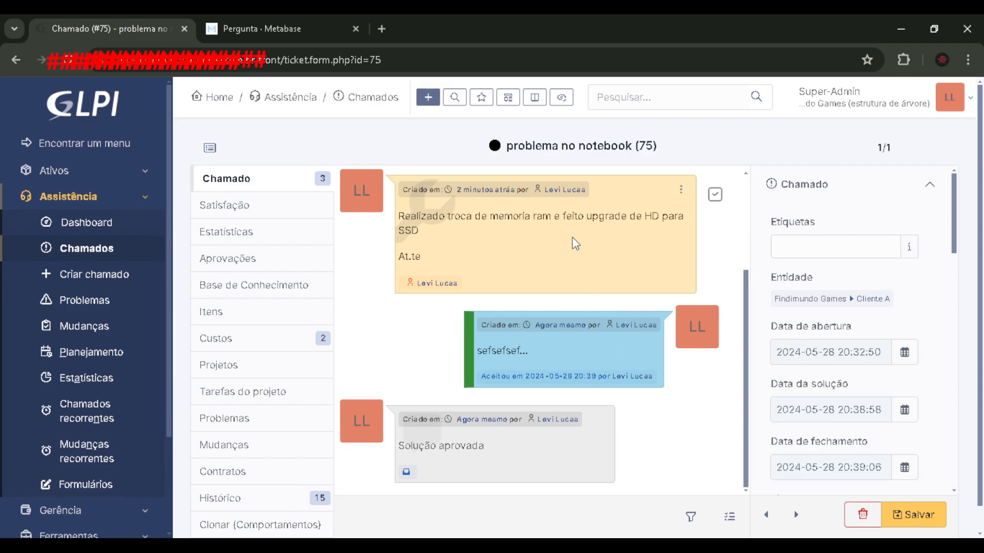
click(241, 340)
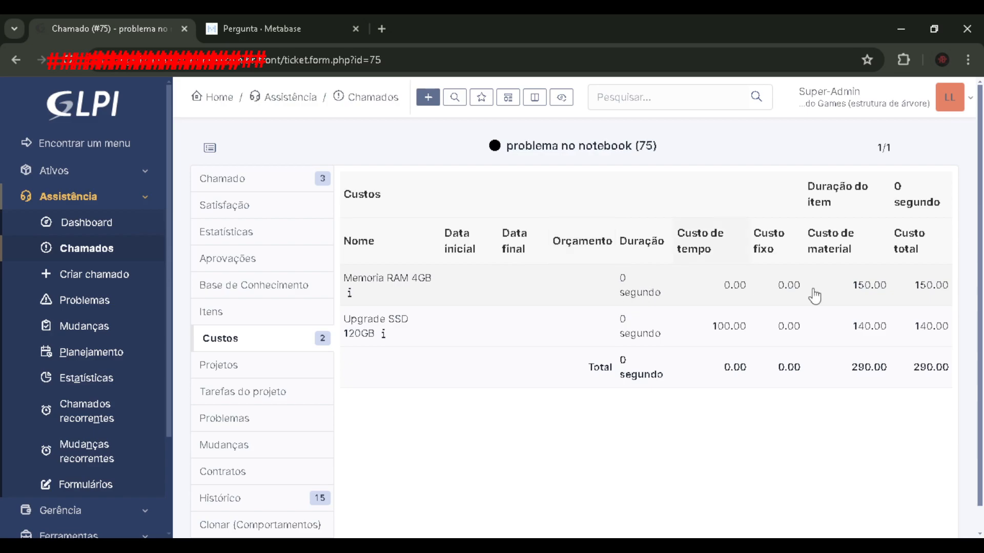
click(264, 184)
- Switch to Metabase, refresh the 2024-05 amounts payable report, and return to the ticket in GLPI
click(269, 21)
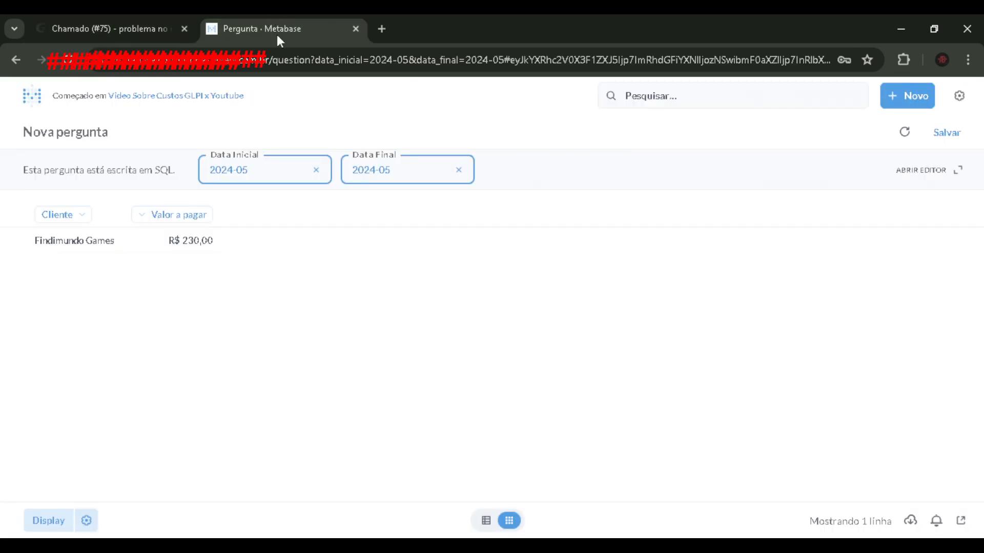
click(905, 132)
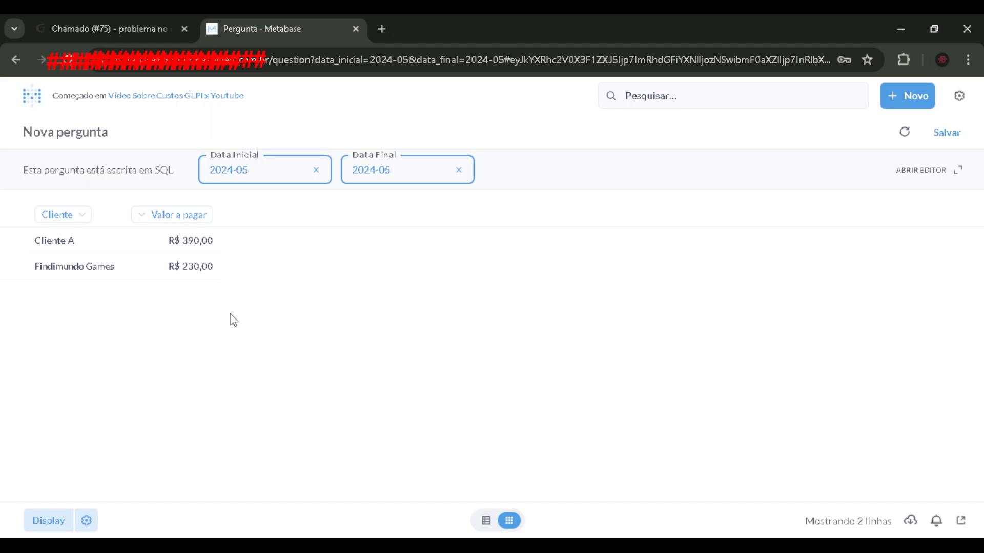
click(124, 26)
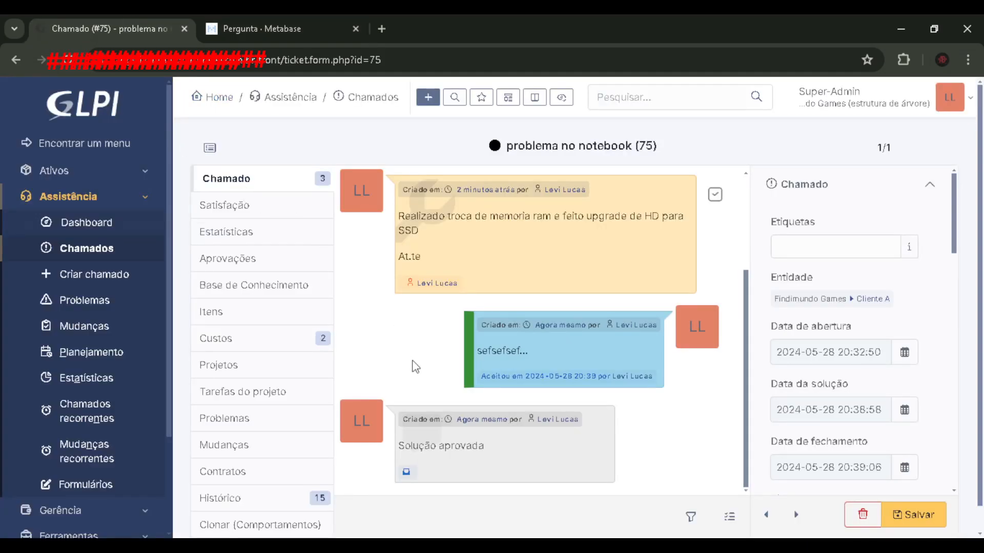